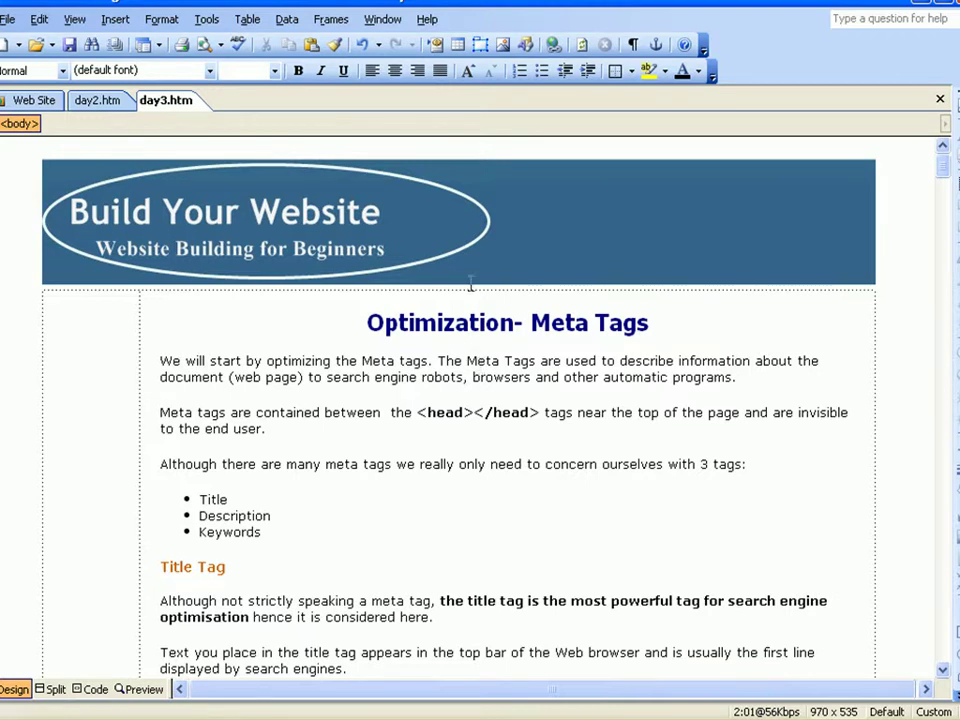
Open Page Properties from the shortcut menu, check the description field, then close unchanged.
left_click(408, 518)
right_click(408, 518)
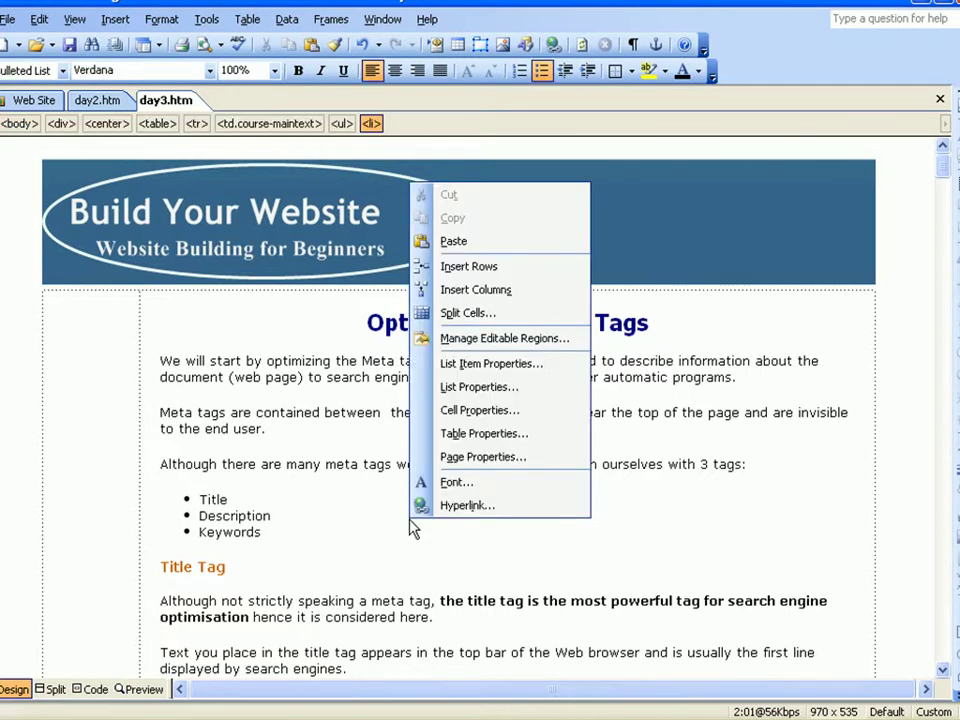
left_click(466, 457)
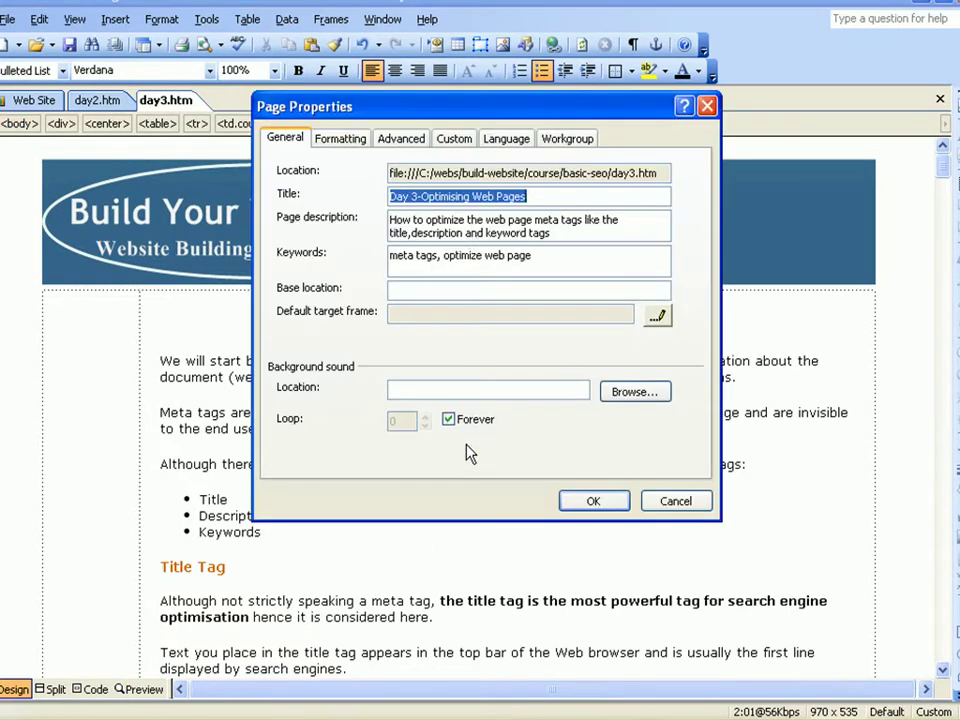
left_click(530, 197)
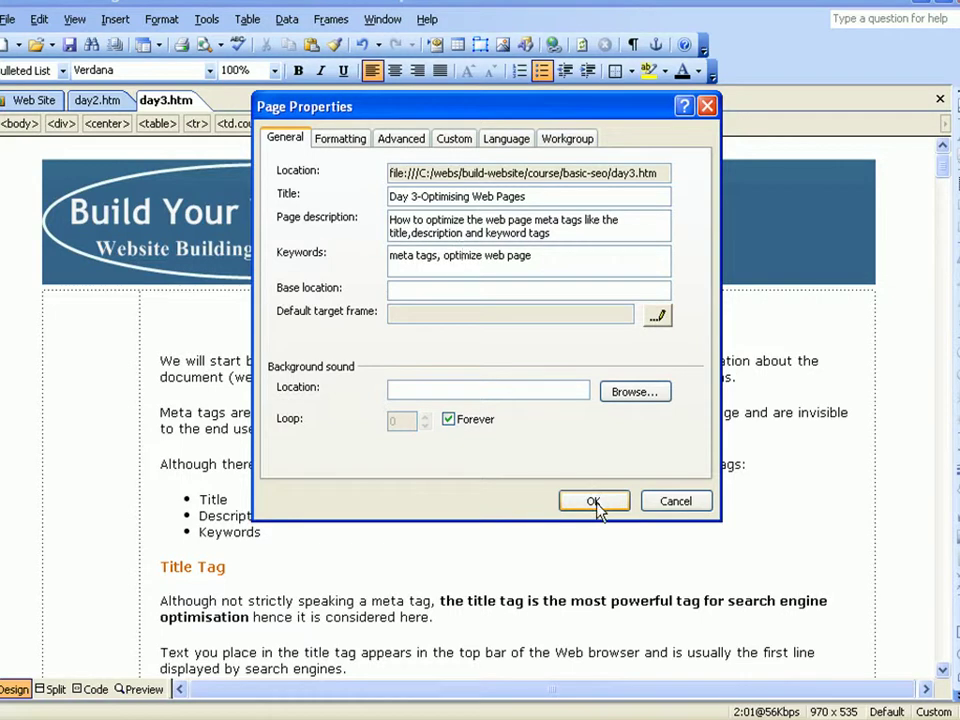
left_click(658, 502)
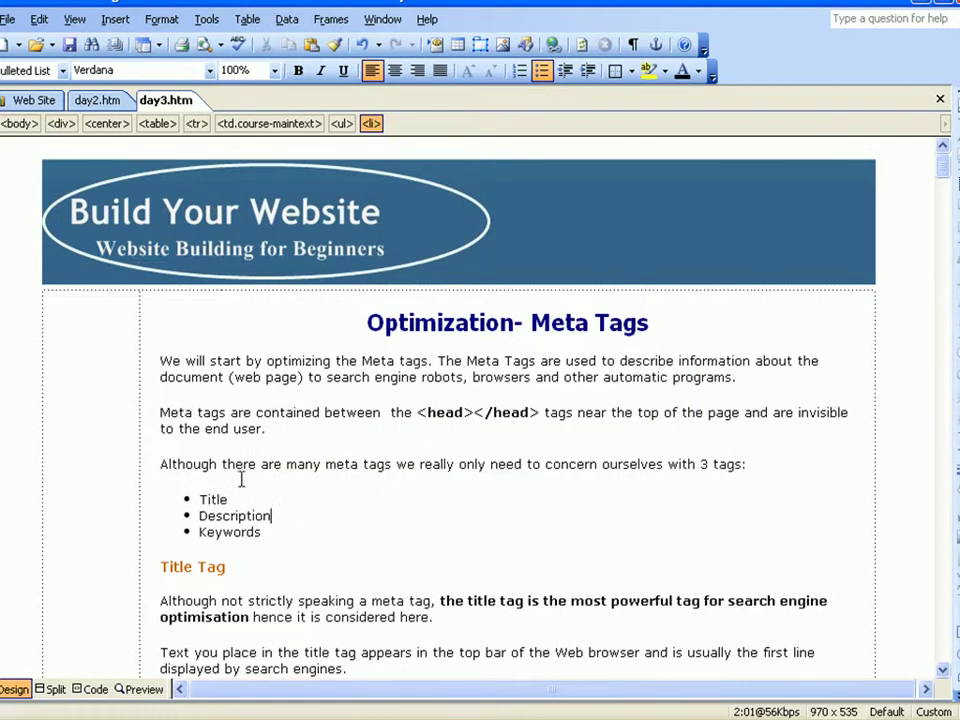
In Day3.htm's Code view, highlight the title text, then the keywords and description meta content.
left_click(97, 689)
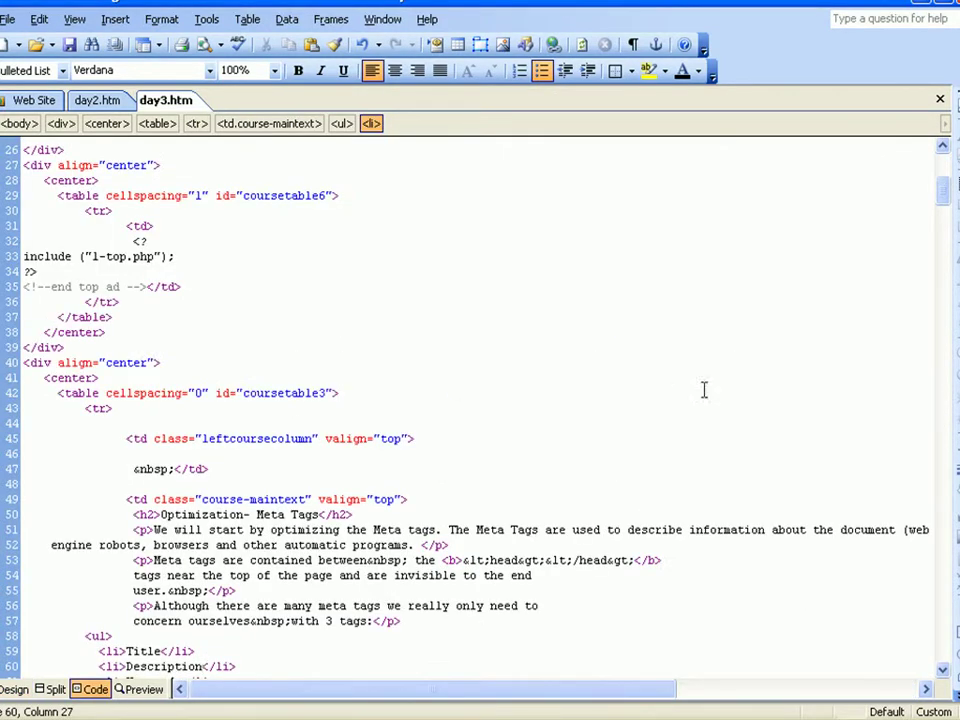
left_click_drag(945, 195, 945, 168)
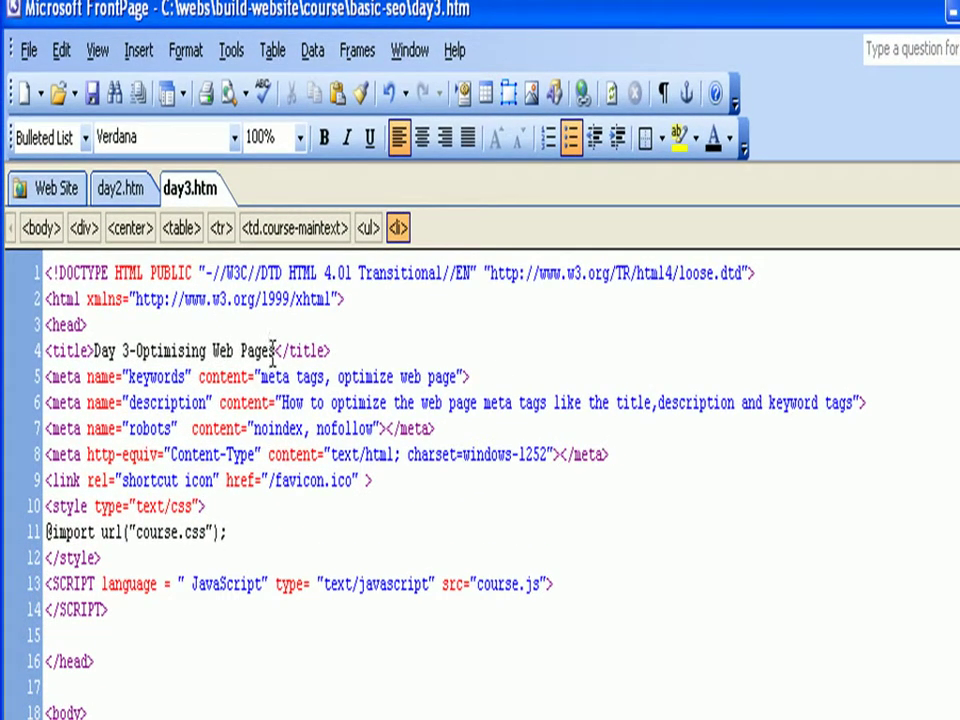
left_click_drag(275, 341, 171, 341)
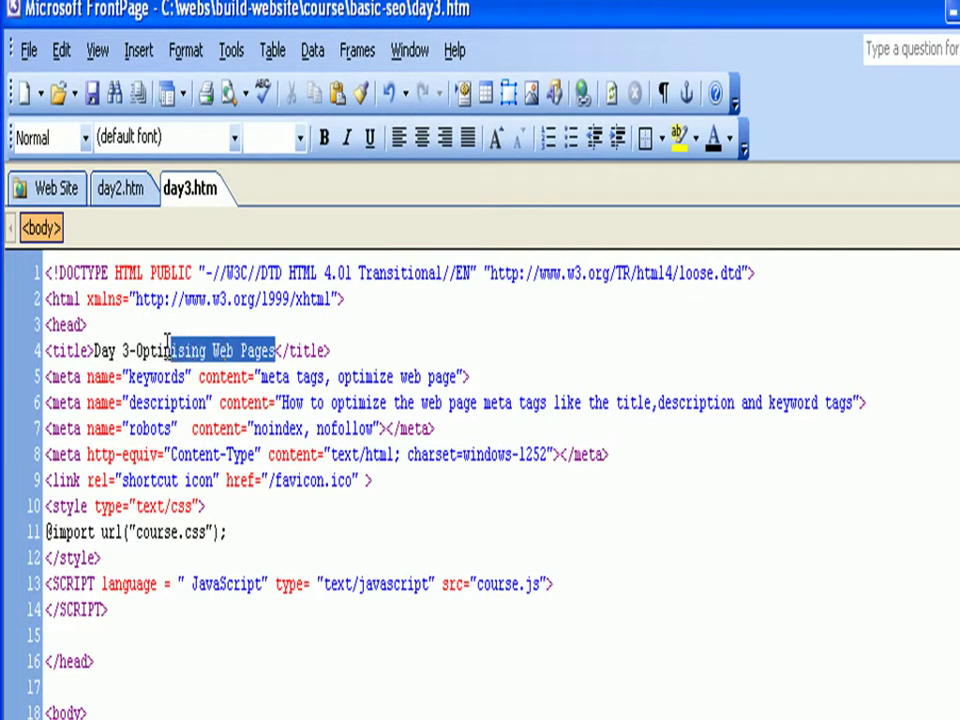
left_click_drag(172, 342, 93, 351)
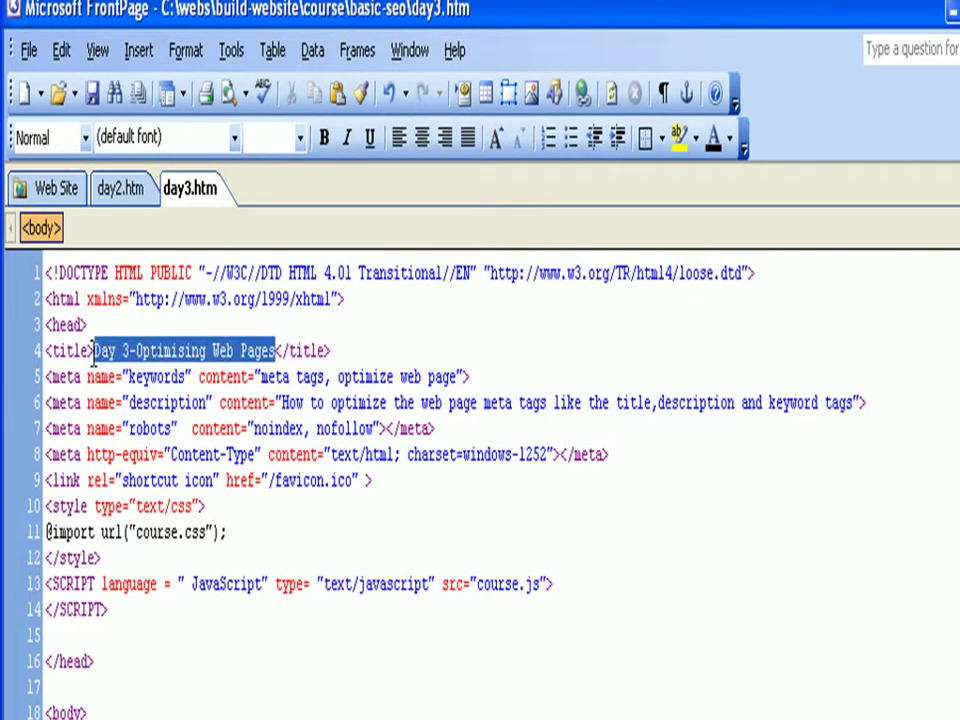
left_click(296, 377)
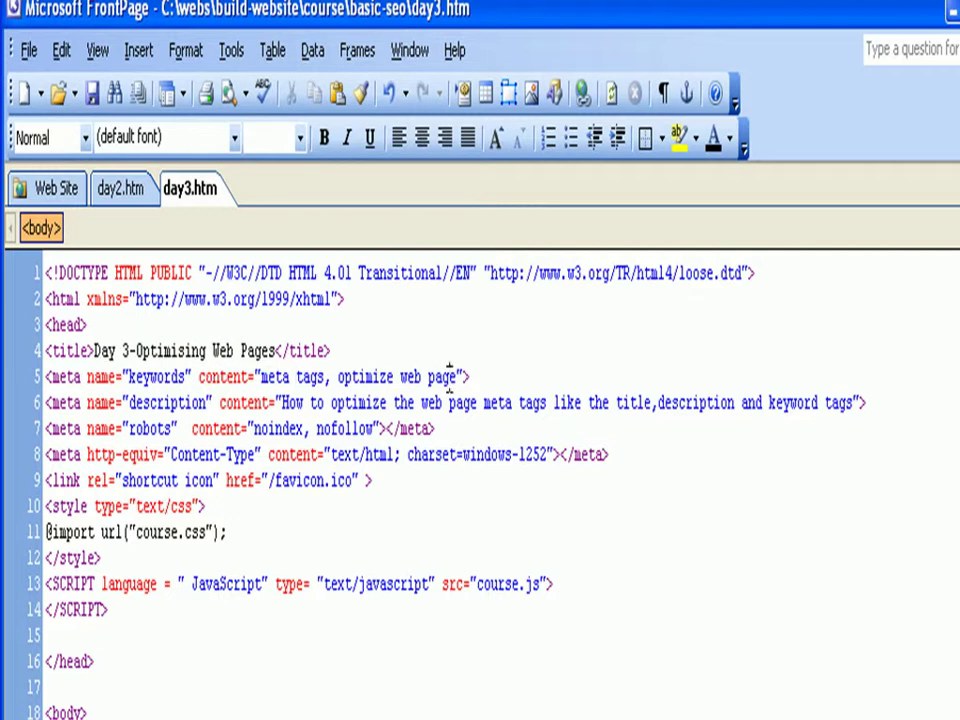
left_click_drag(456, 377, 263, 377)
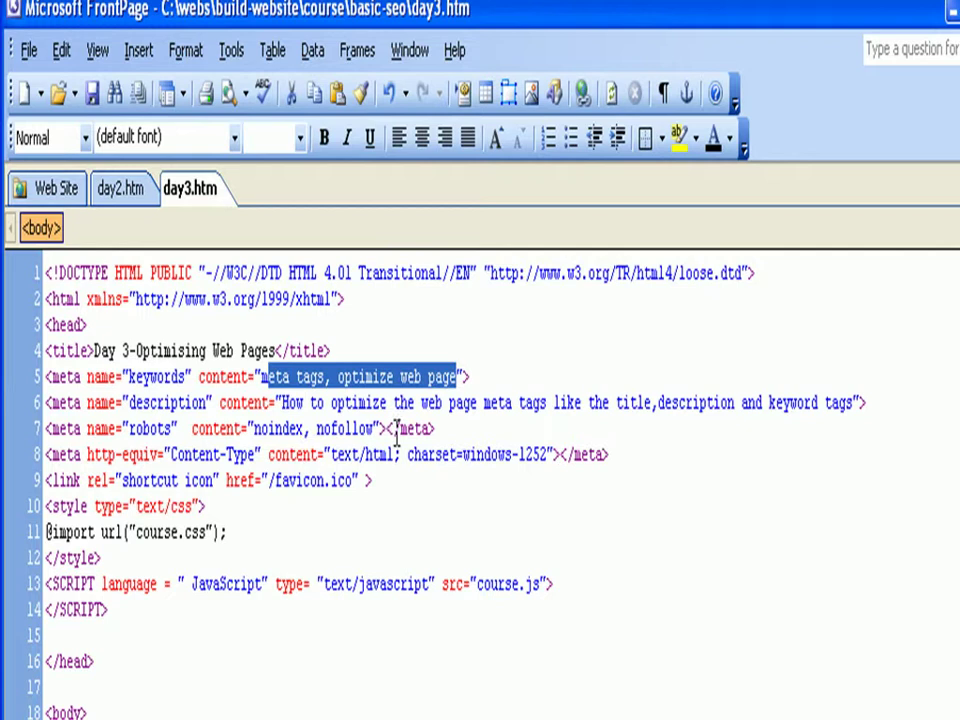
left_click(428, 377)
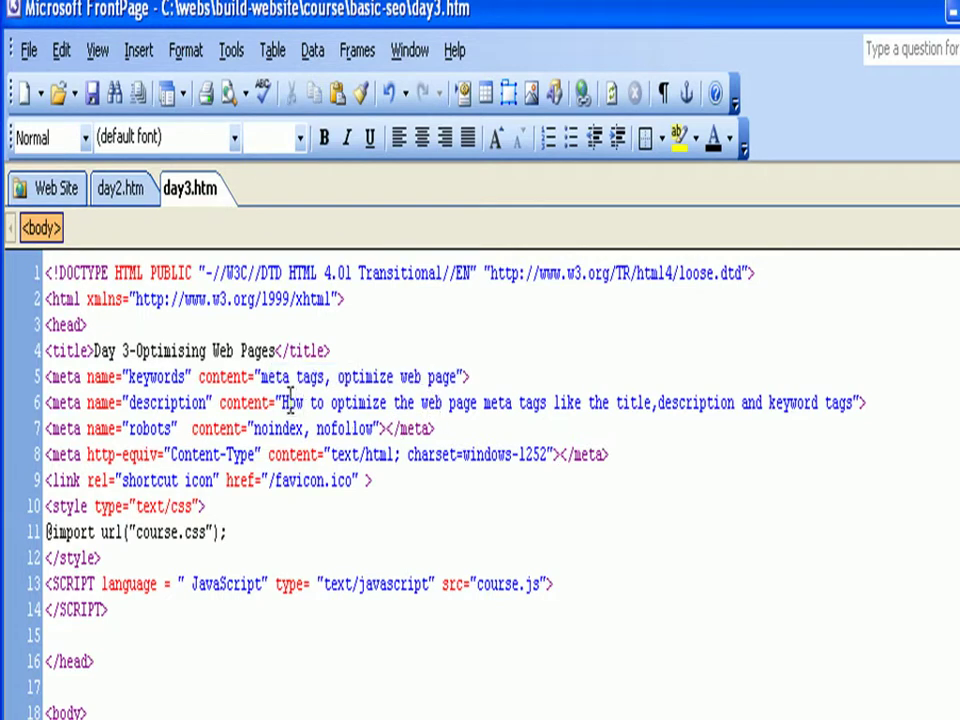
left_click(281, 402)
left_click(852, 402)
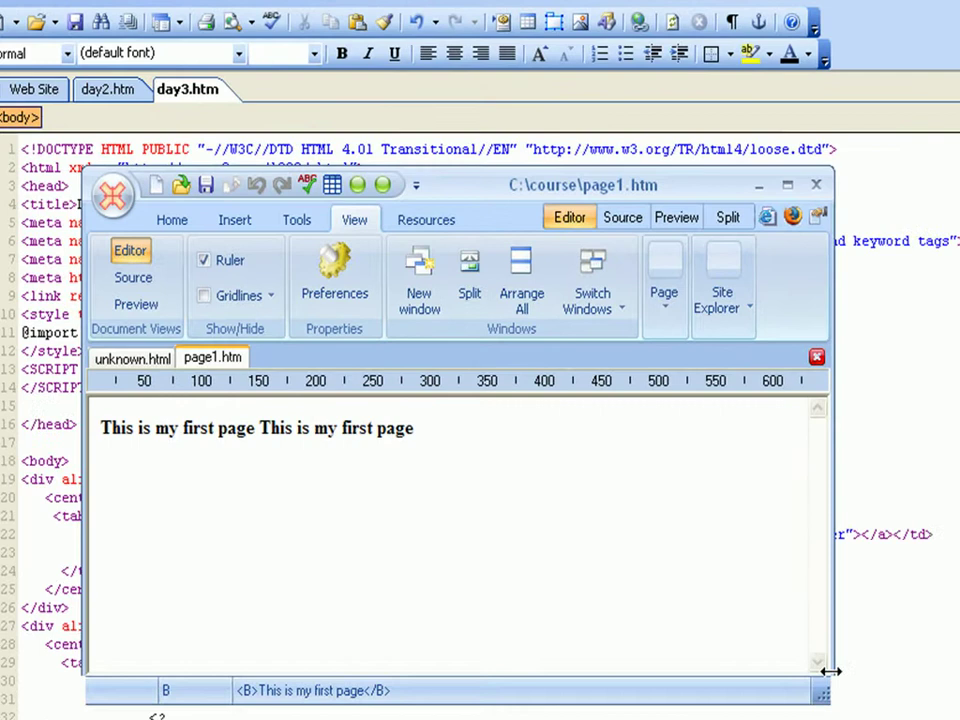
Widen the page1.htm editor window and move it further left.
left_click_drag(827, 673, 957, 679)
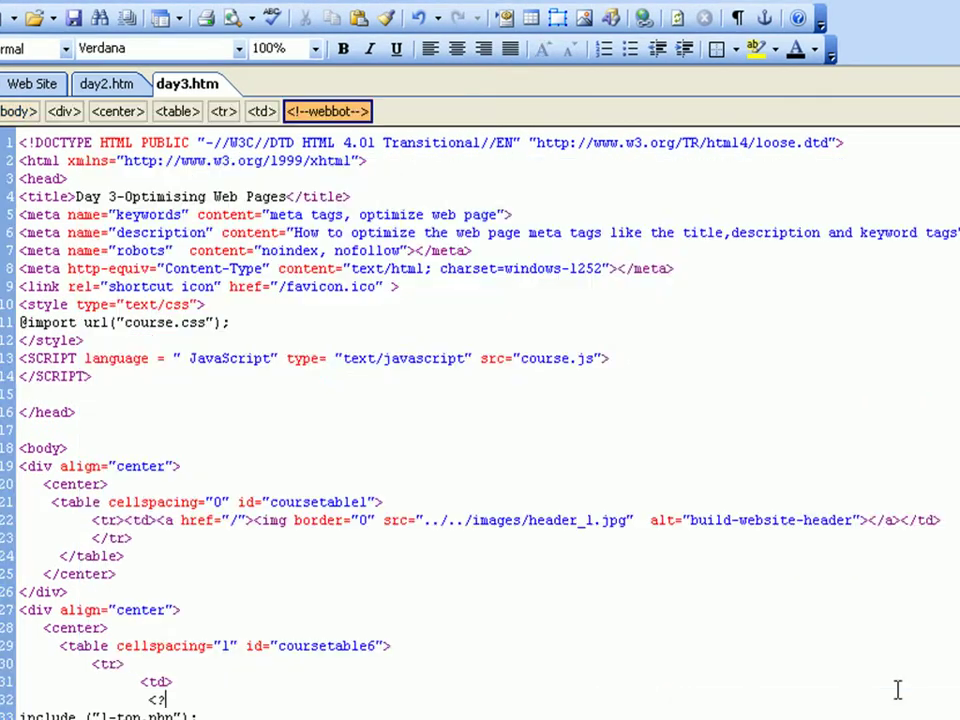
left_click(843, 712)
key("alt+Tab")
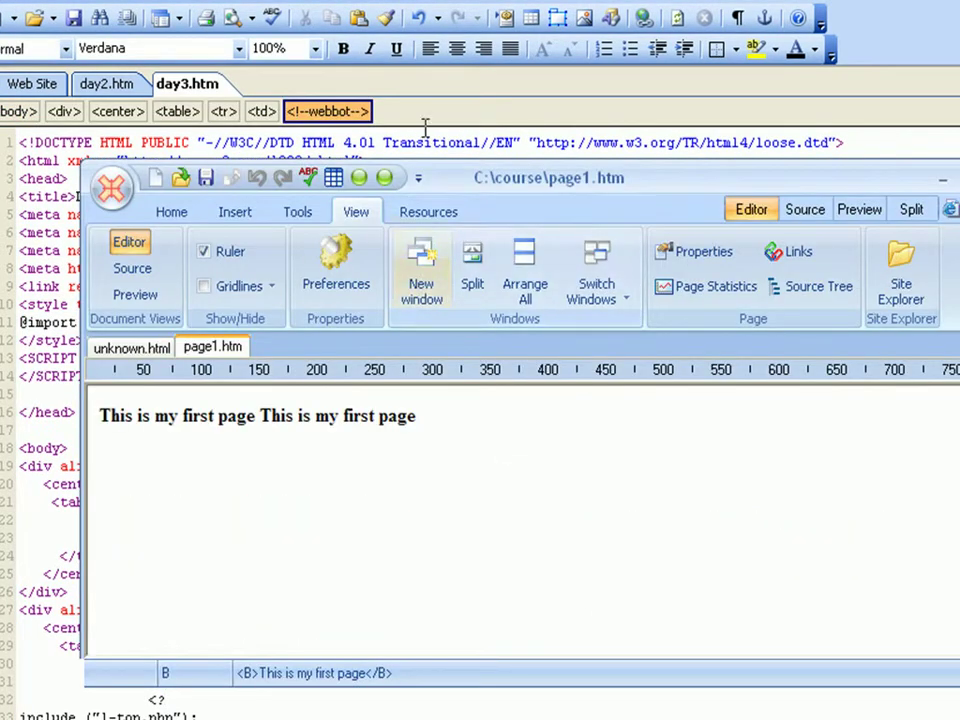
left_click_drag(447, 187, 379, 192)
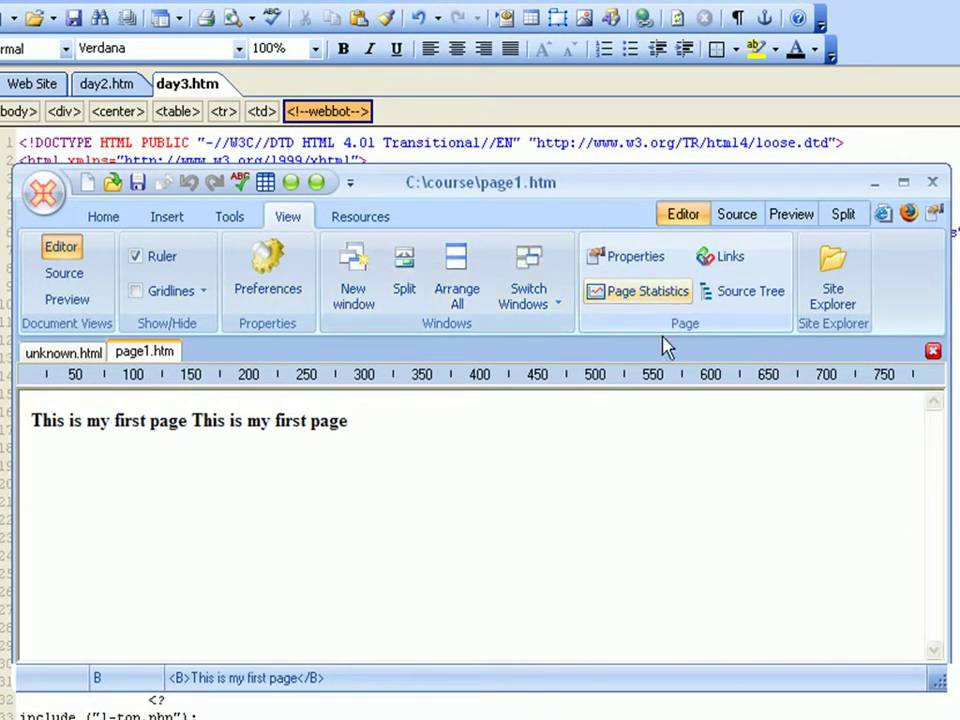
Review page1.htm's meta tags (title 'test page', keyword 'test') and cancel without changes.
left_click(630, 262)
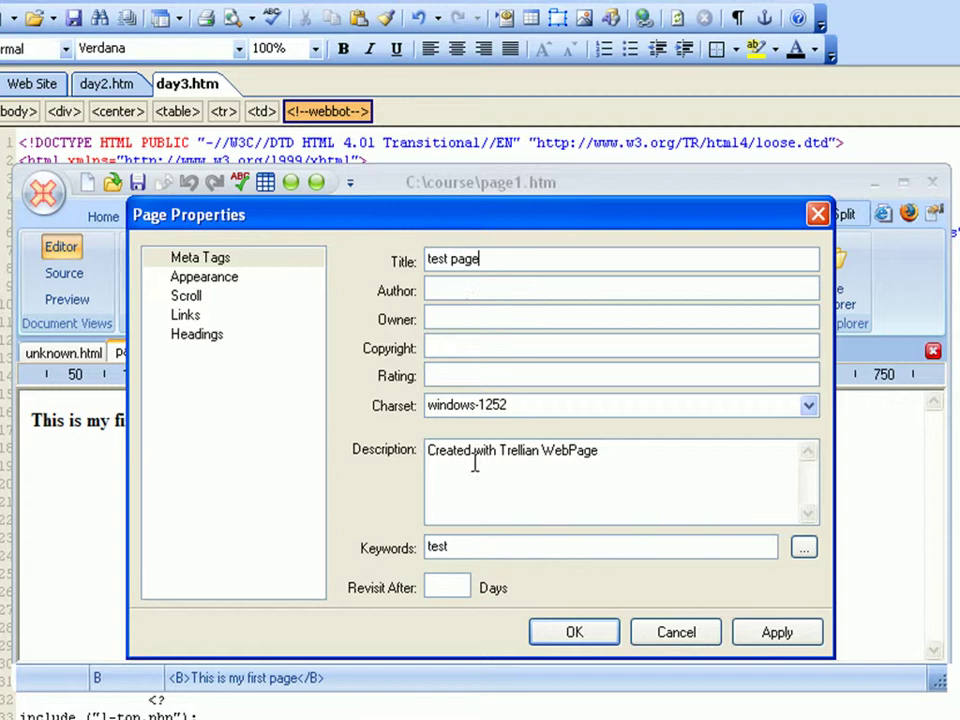
left_click(465, 545)
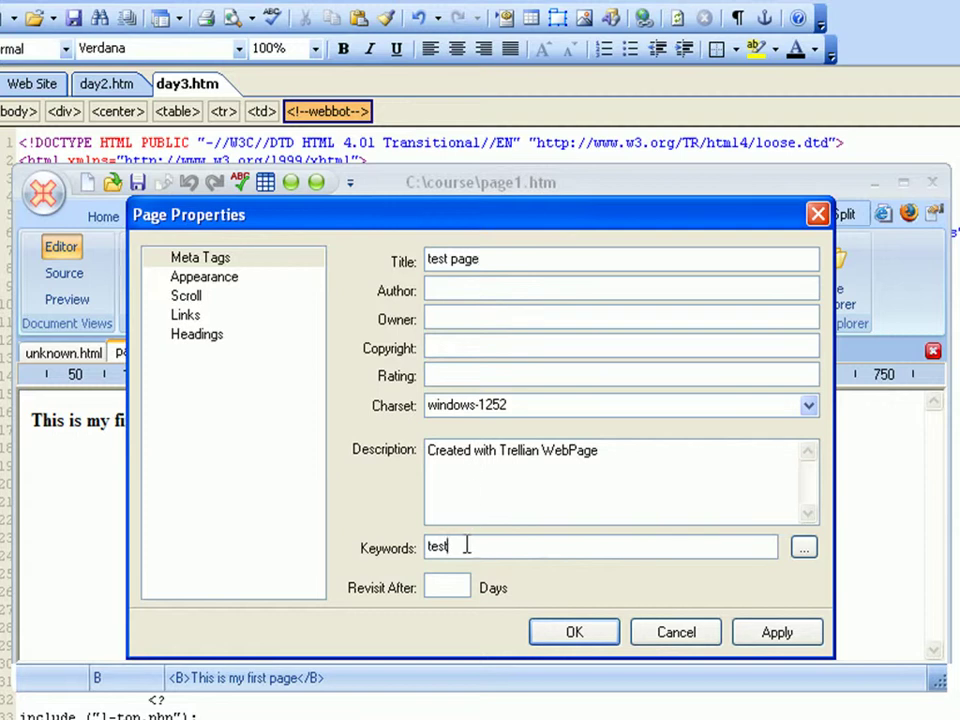
left_click(672, 634)
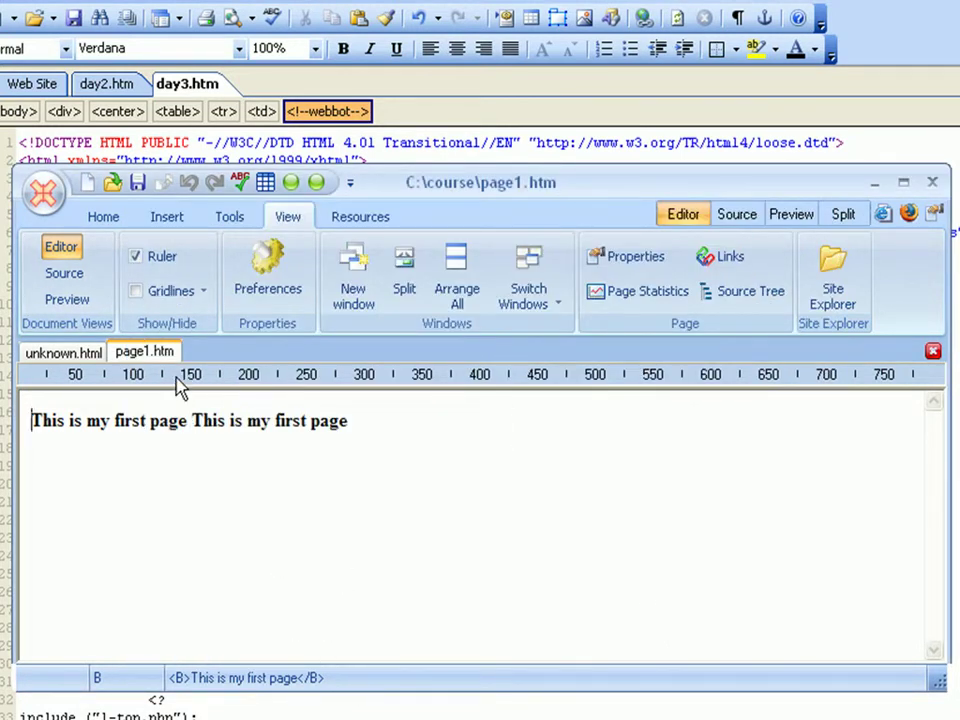
Show page1.htm's HTML source and highlight the description meta content and the 'test page' title.
left_click(101, 224)
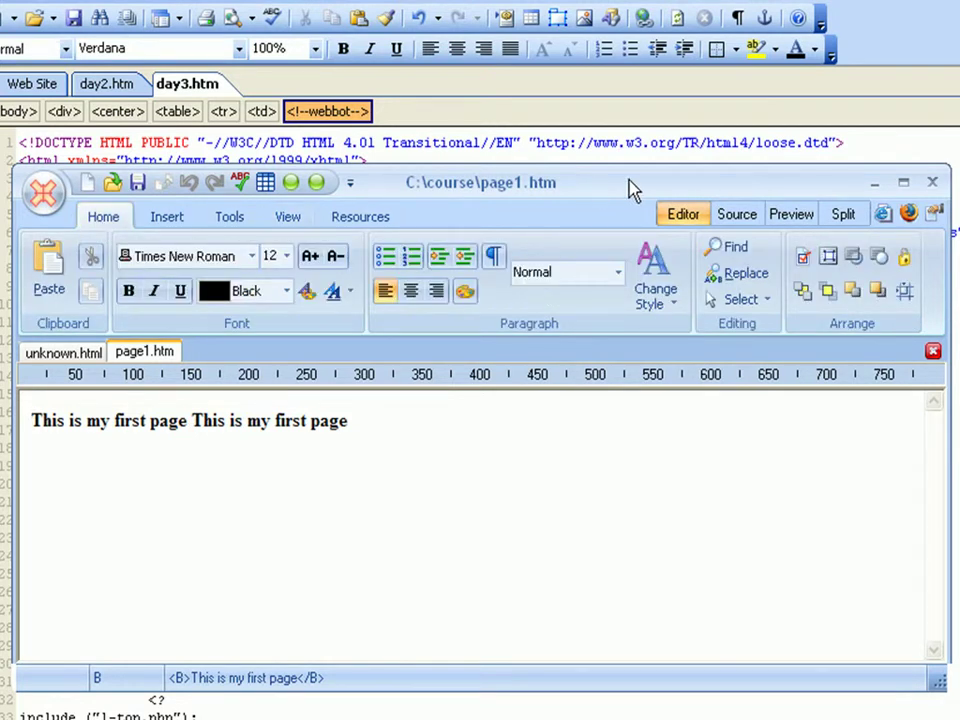
left_click(748, 218)
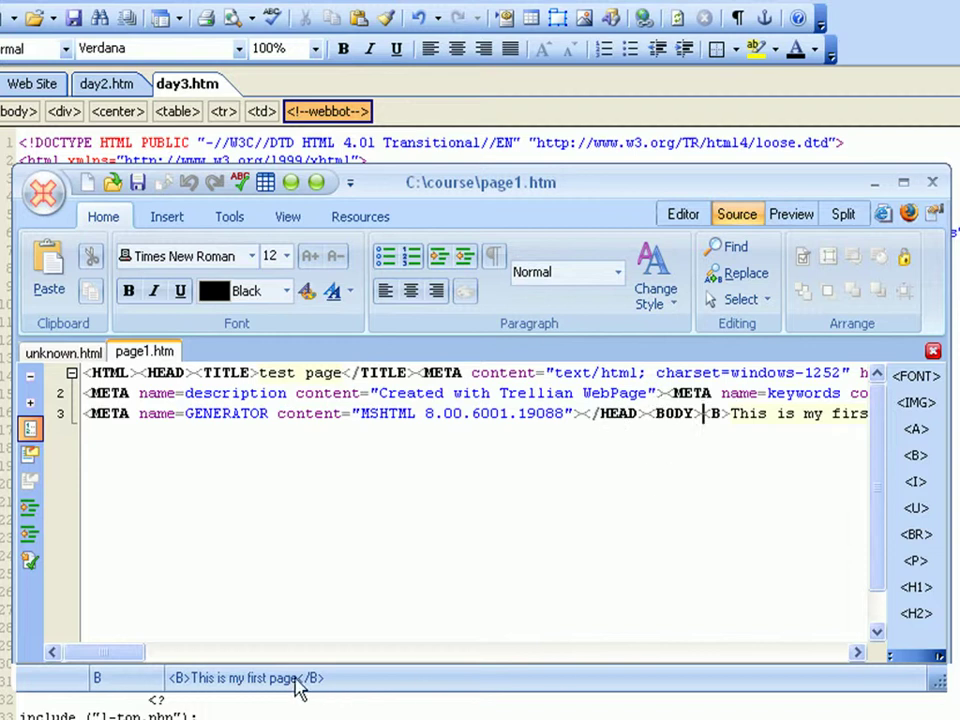
mouse_move(107, 653)
left_mouse_down()
mouse_move(188, 658)
mouse_move(161, 662)
left_mouse_up()
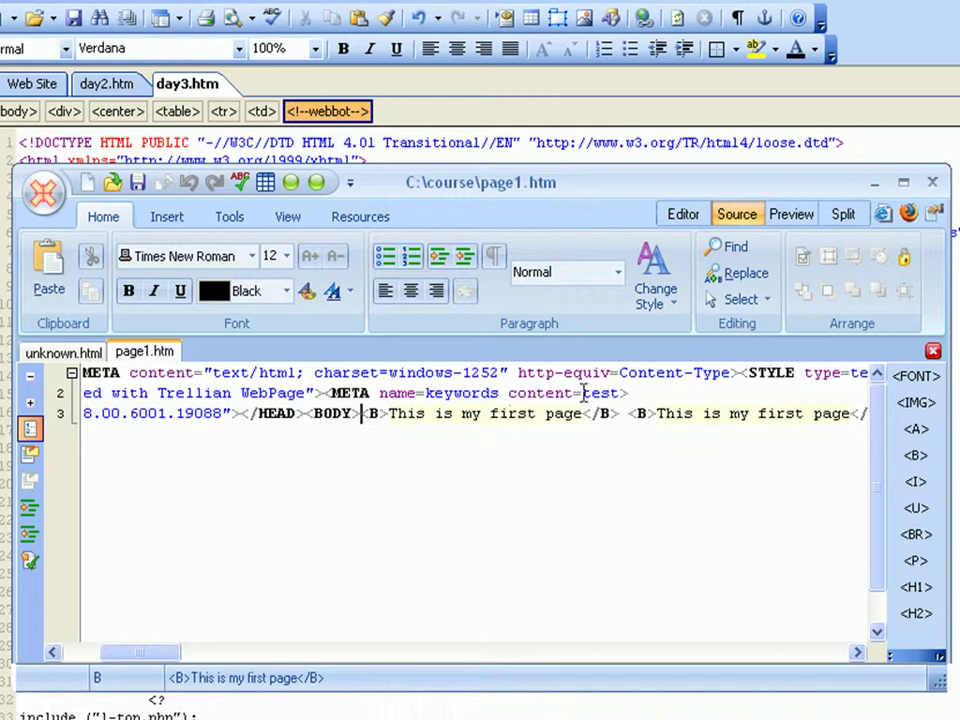
left_click_drag(131, 660, 98, 658)
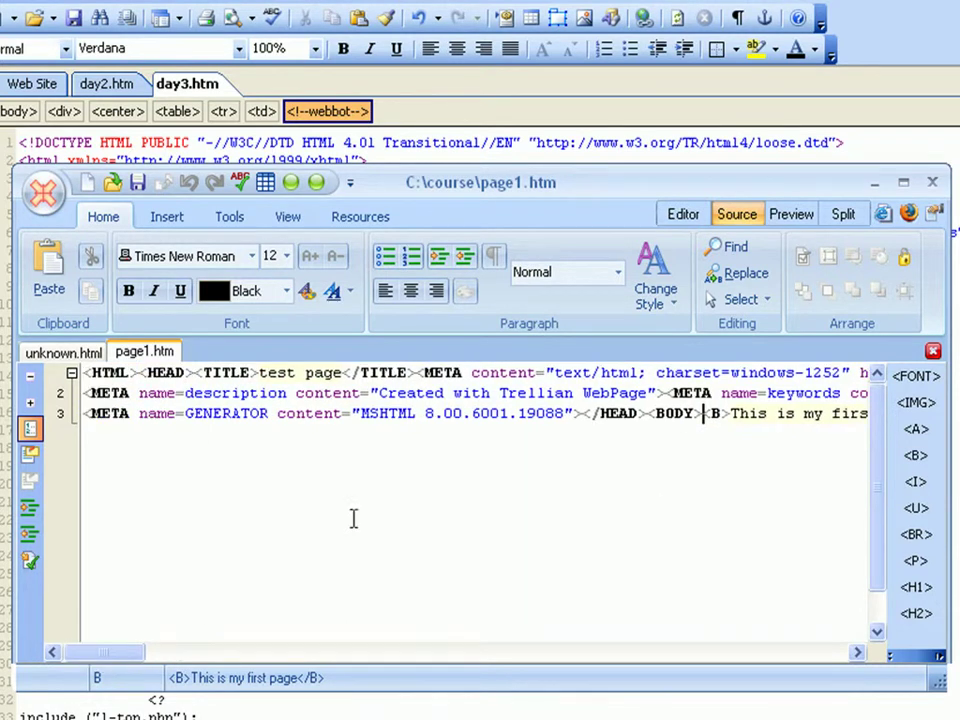
left_click_drag(648, 393, 398, 393)
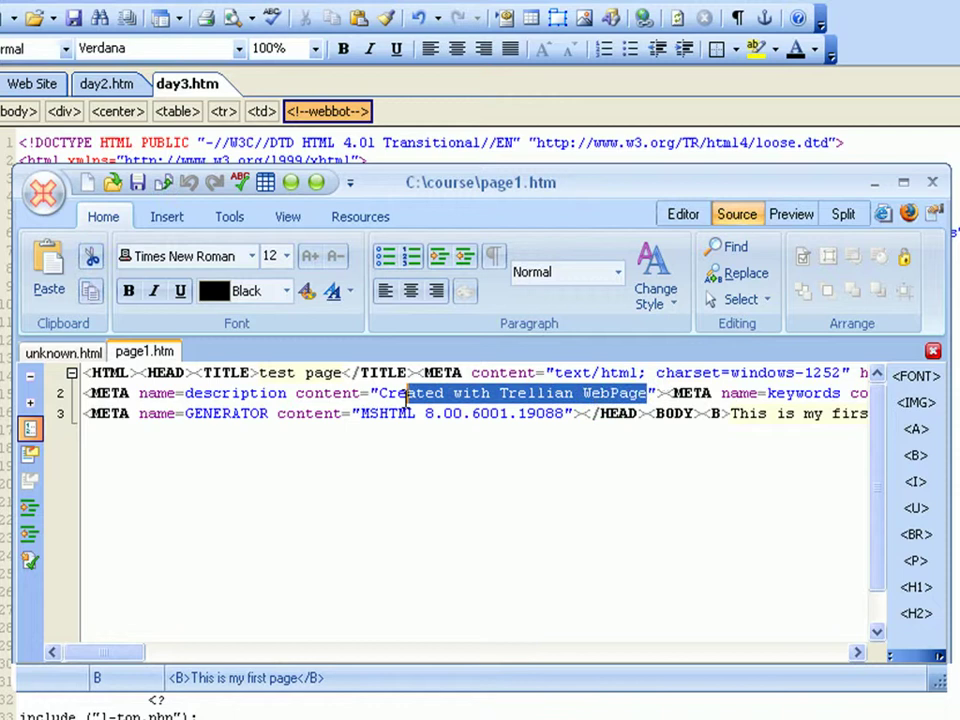
left_click_drag(343, 372, 259, 372)
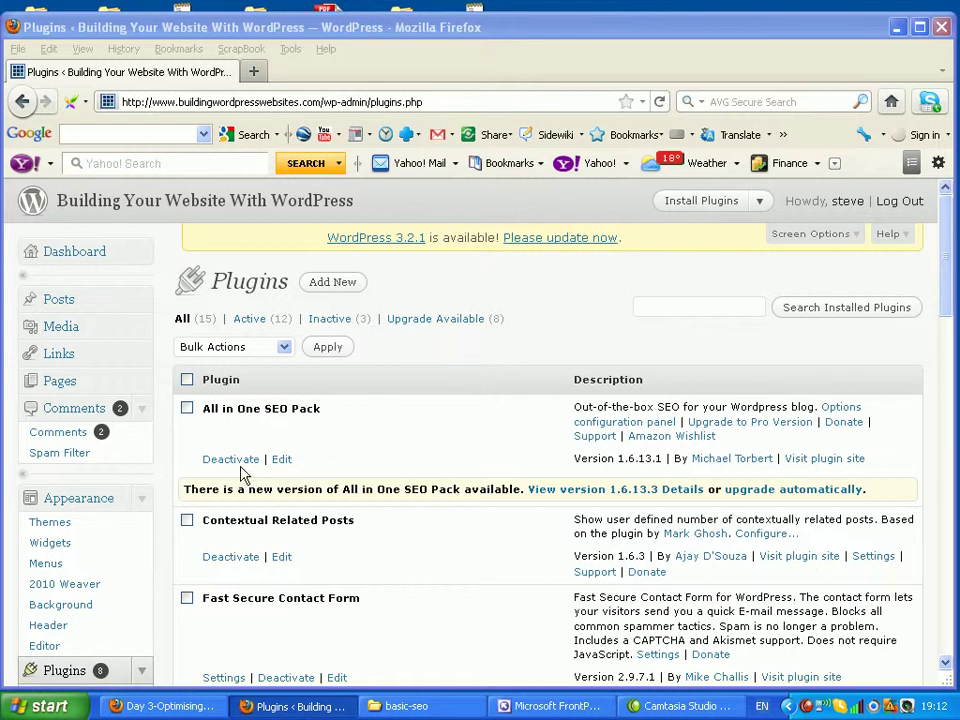
Scroll the Plugins list past Google Analytics, Page Protection, Tweet This and other active plugins.
scroll(422, 458, "down", 3)
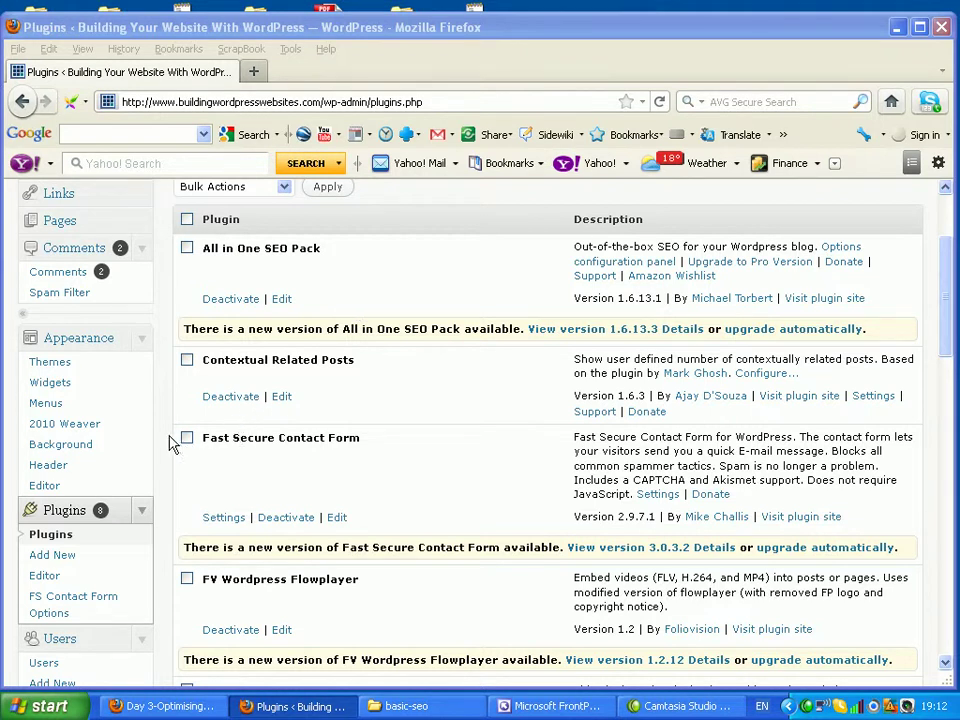
scroll(163, 444, "down", 5)
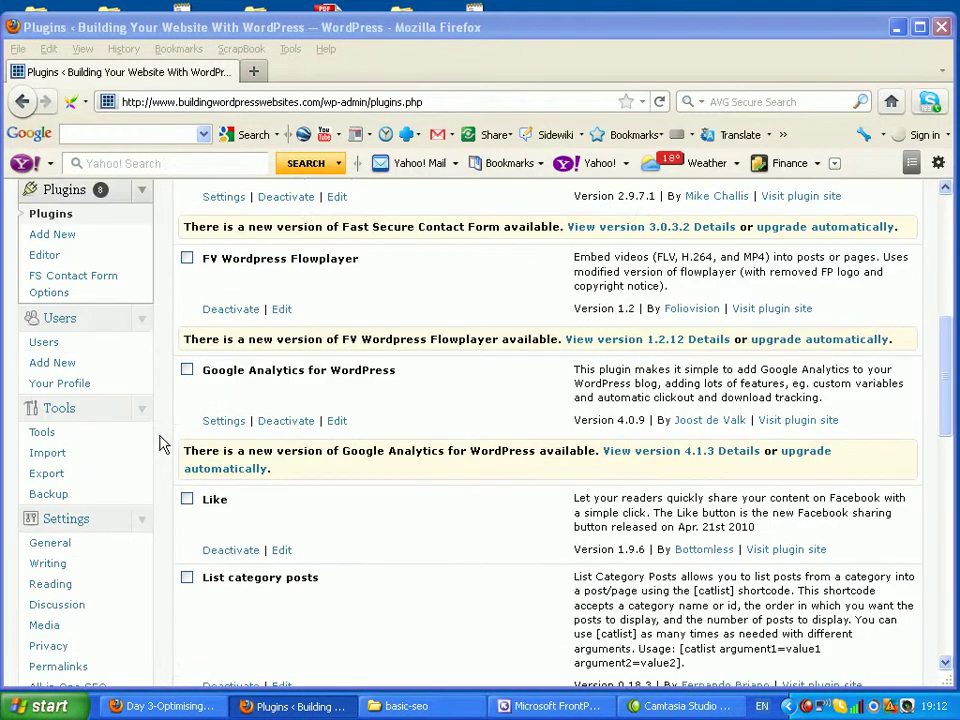
scroll(163, 444, "up", 5)
scroll(163, 444, "up", 3)
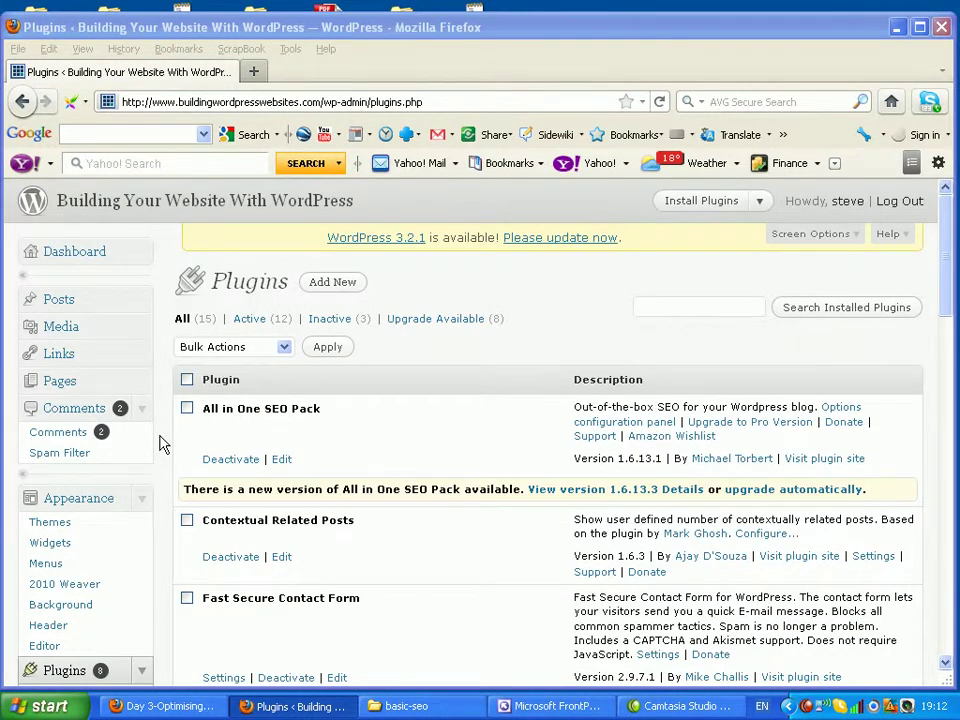
scroll(163, 444, "down", 3)
scroll(163, 444, "down", 6)
scroll(163, 444, "down", 3)
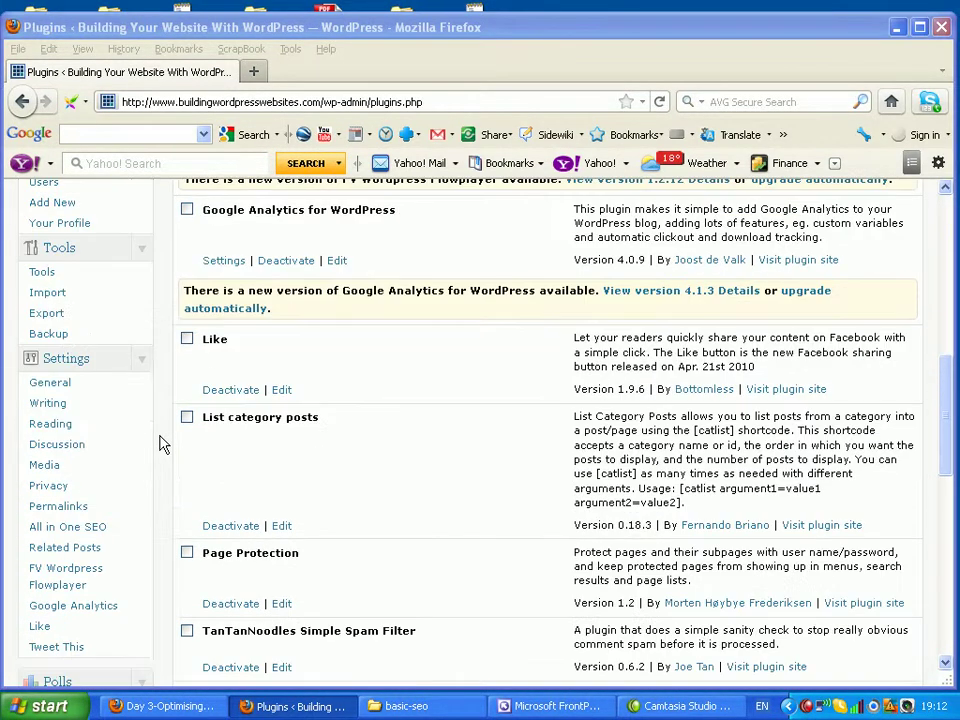
scroll(163, 444, "down", 3)
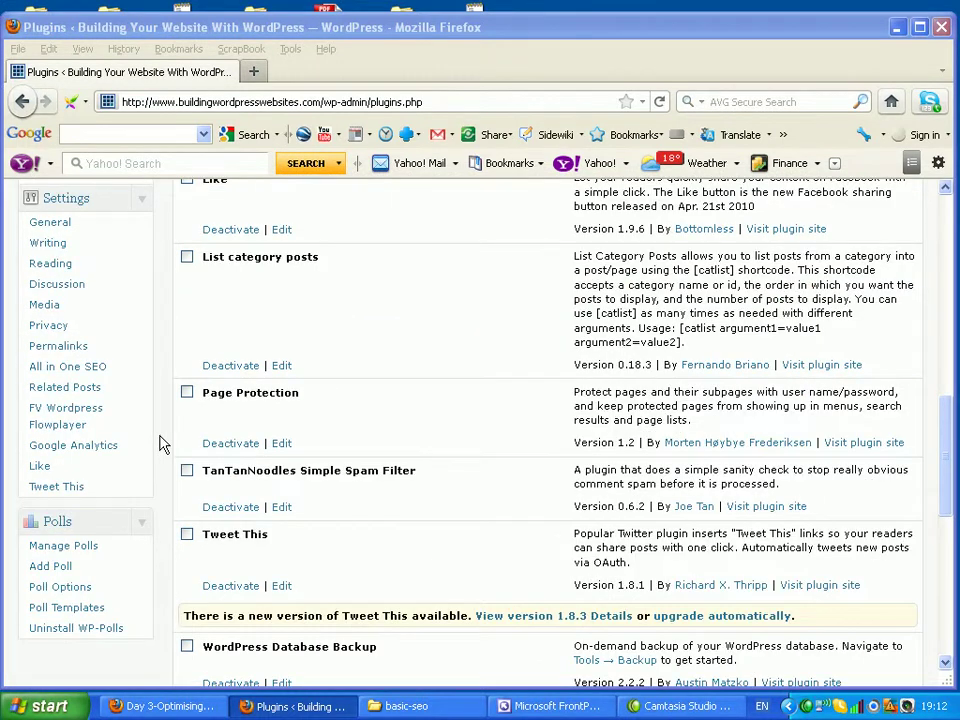
Open All in One SEO options, scroll to Home Title, and highlight it and the Home Description.
left_click(96, 374)
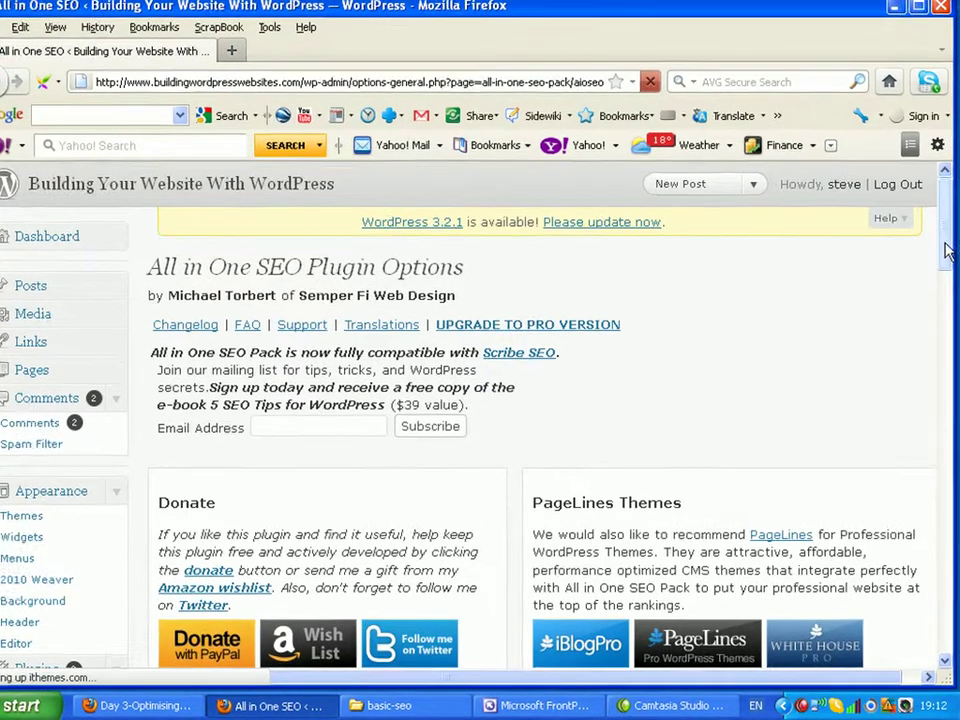
left_click_drag(946, 249, 939, 345)
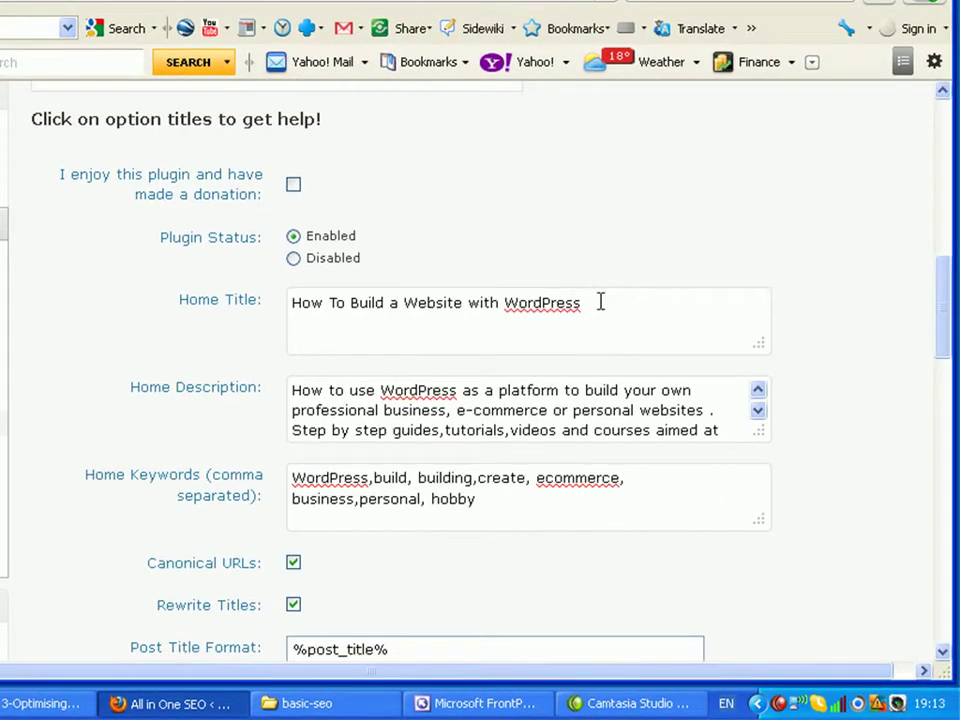
left_click_drag(598, 302, 264, 301)
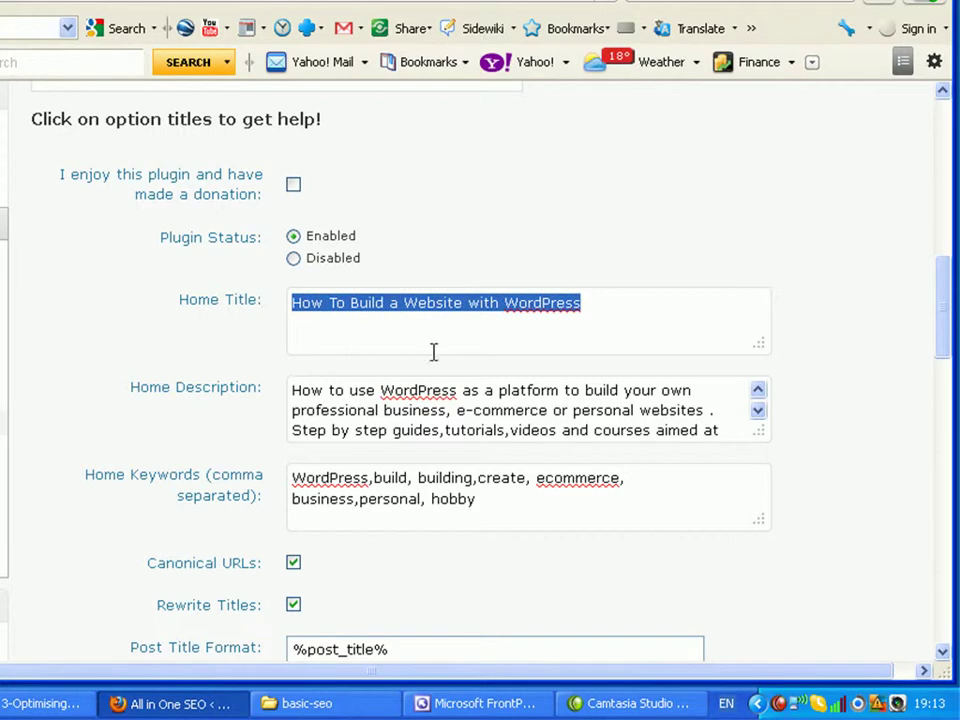
left_click(433, 349)
left_click(447, 410)
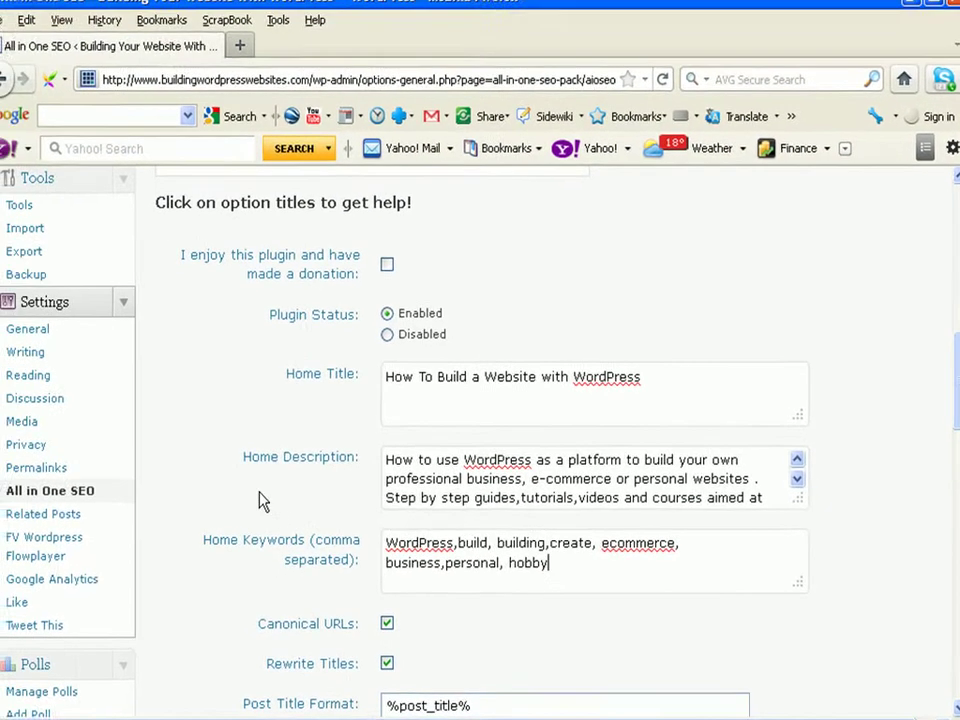
From the Pages list, edit 'Adding More Functionality to WordPress With Plugins'.
scroll(262, 500, "up", 5)
scroll(230, 520, "up", 7)
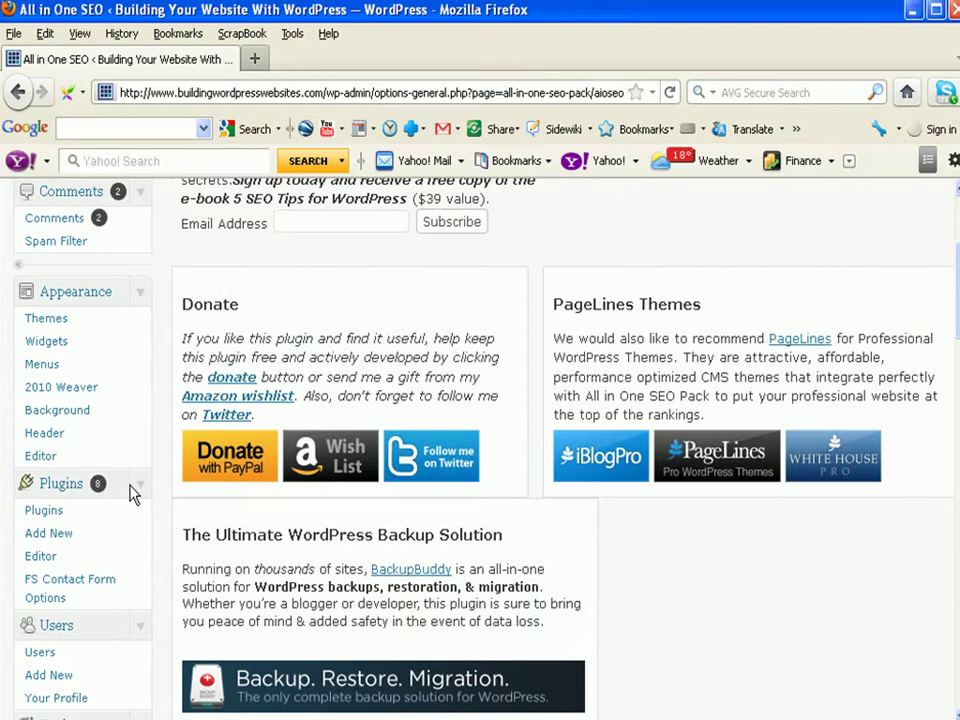
scroll(130, 492, "up", 5)
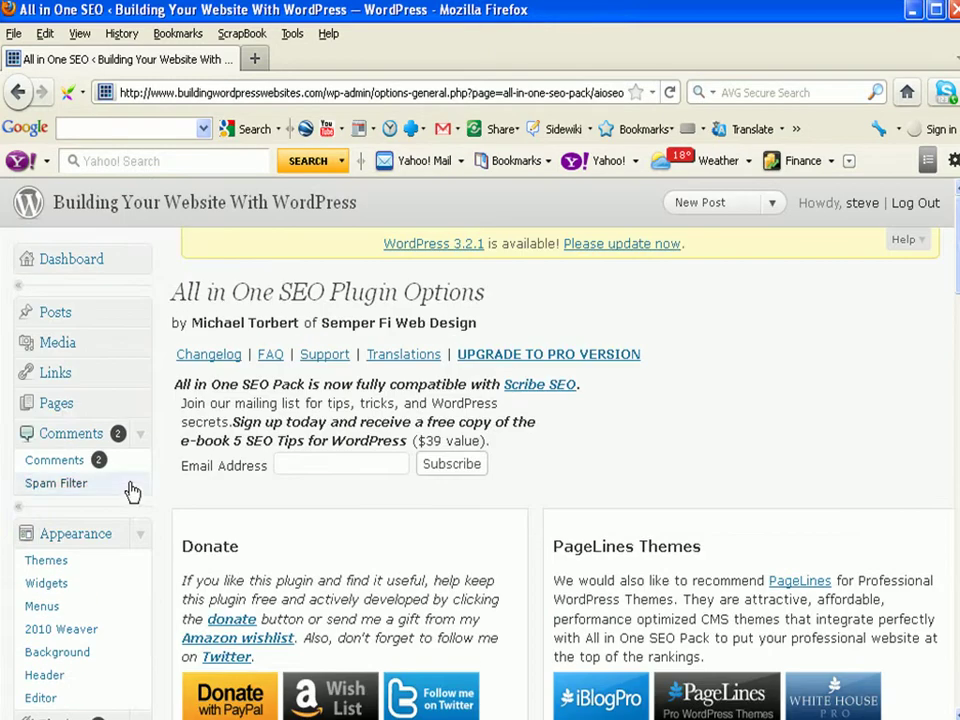
left_click(56, 404)
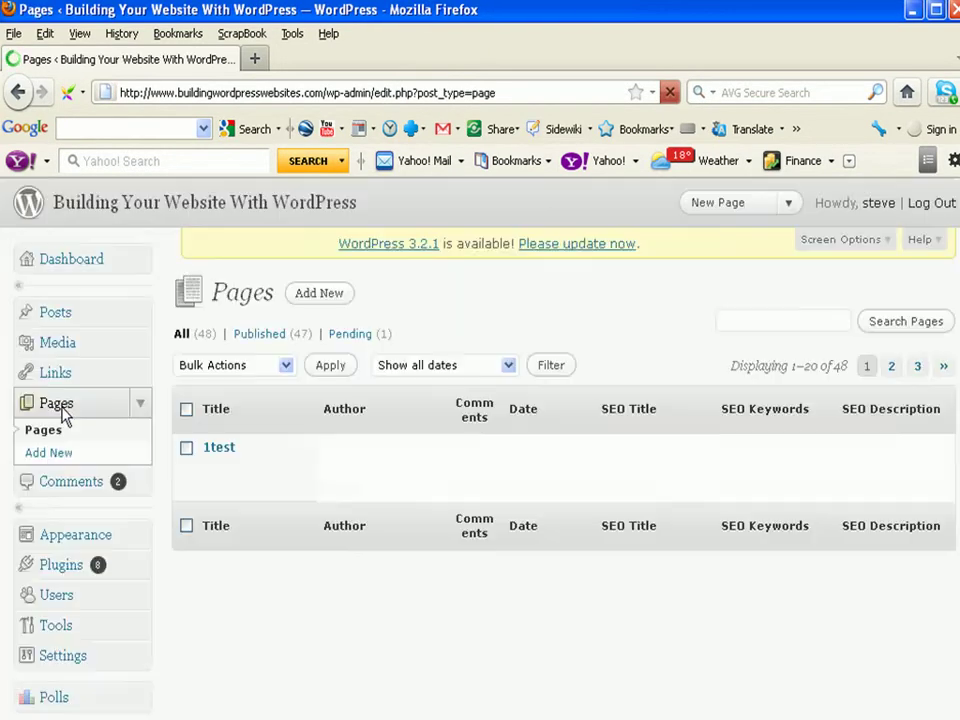
scroll(300, 550, "down", 3)
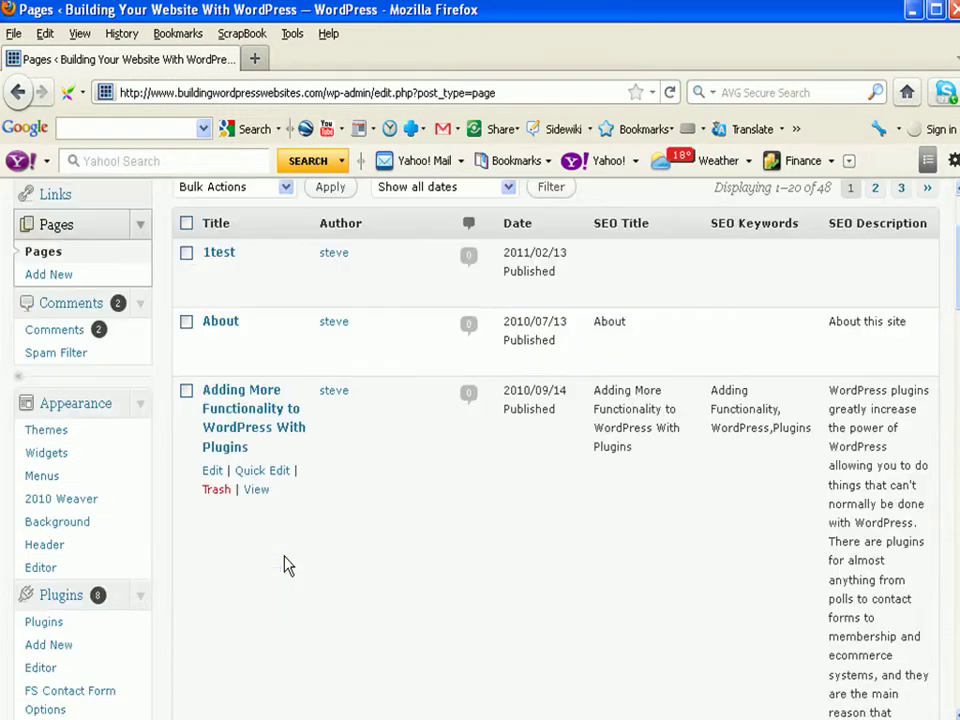
left_click(213, 471)
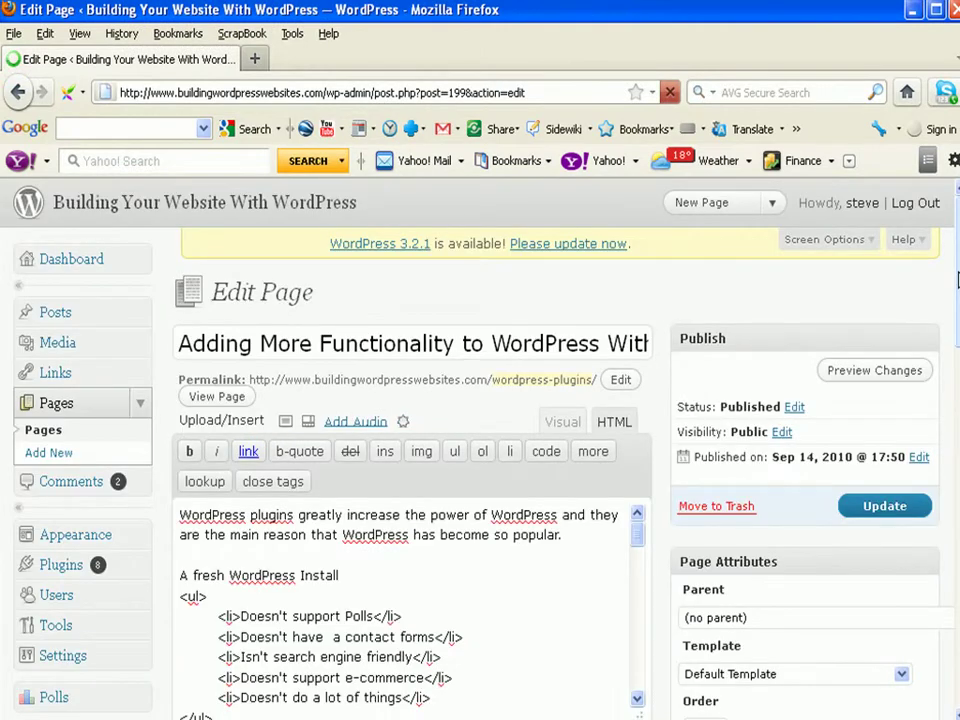
Check the page's All in One SEO Pack Title, 297-character Description and Keywords fields.
left_click_drag(957, 280, 957, 400)
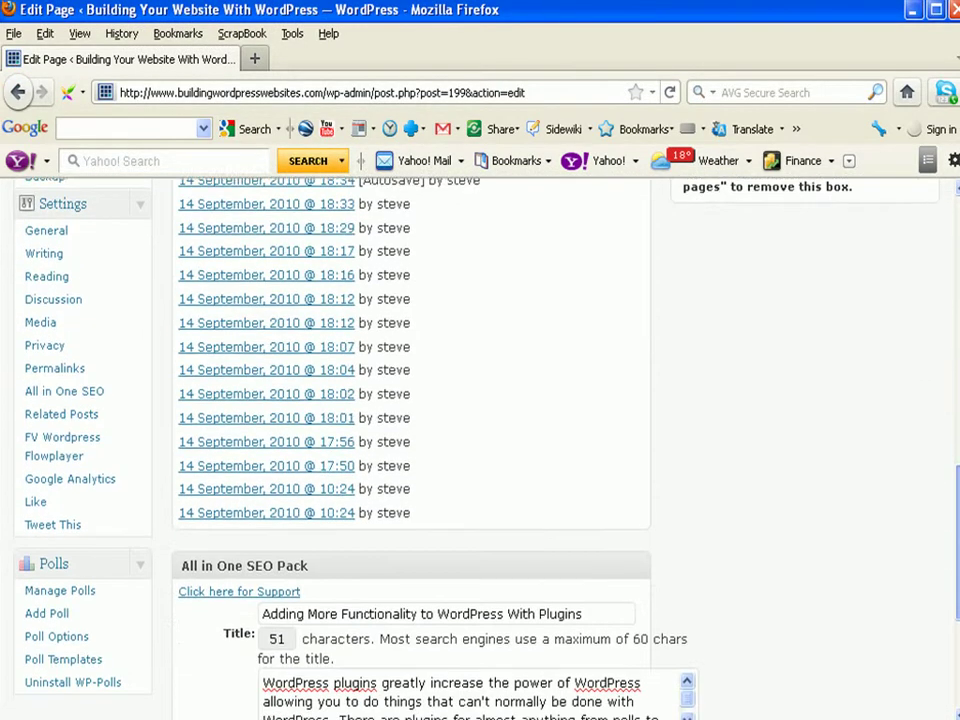
left_click_drag(957, 400, 957, 560)
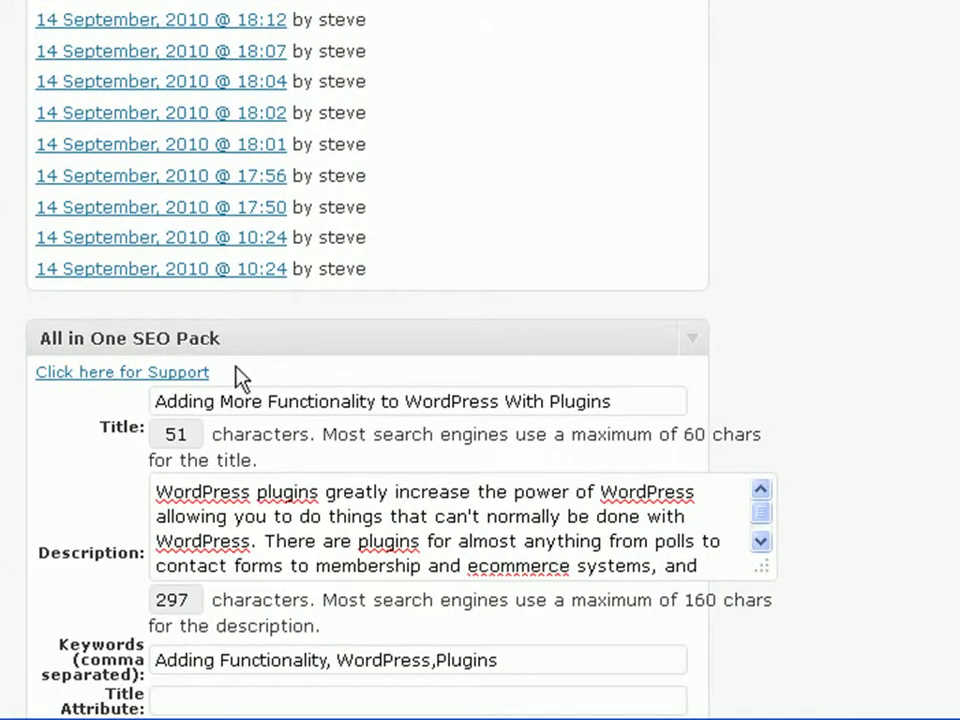
left_click(620, 398)
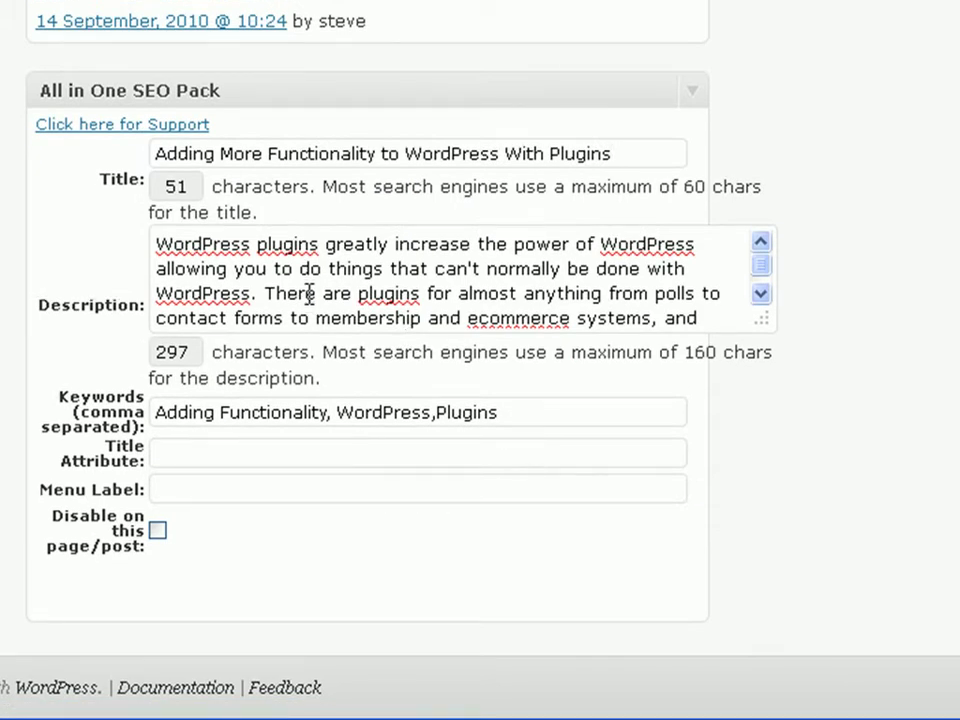
left_click(333, 412)
left_click(510, 411)
scroll(480, 360, "up", 10)
scroll(480, 360, "up", 3)
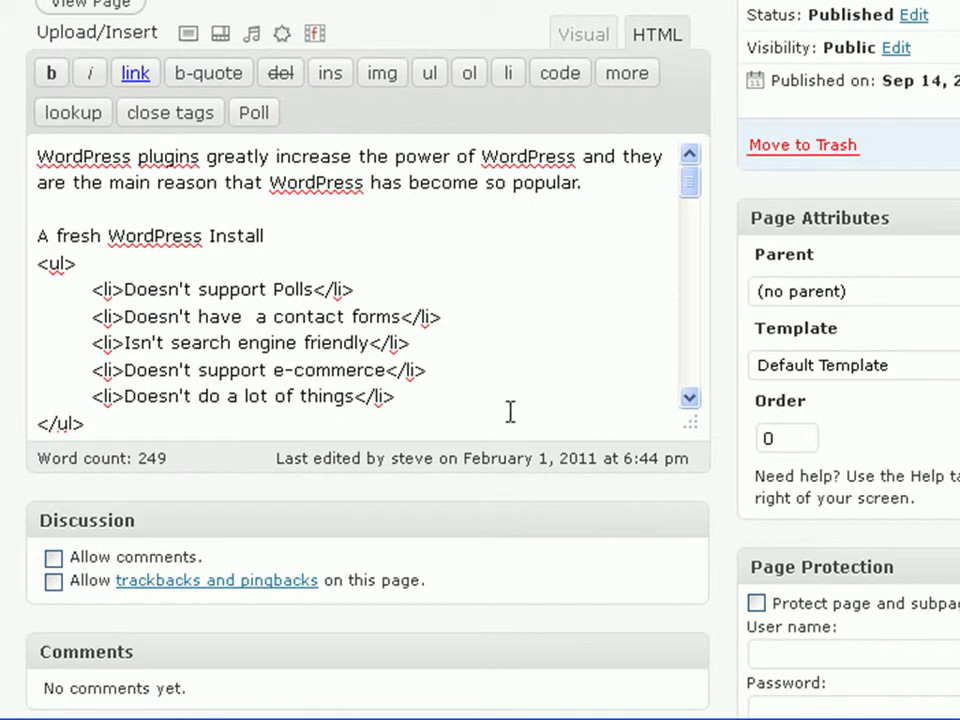
scroll(480, 360, "up", 2)
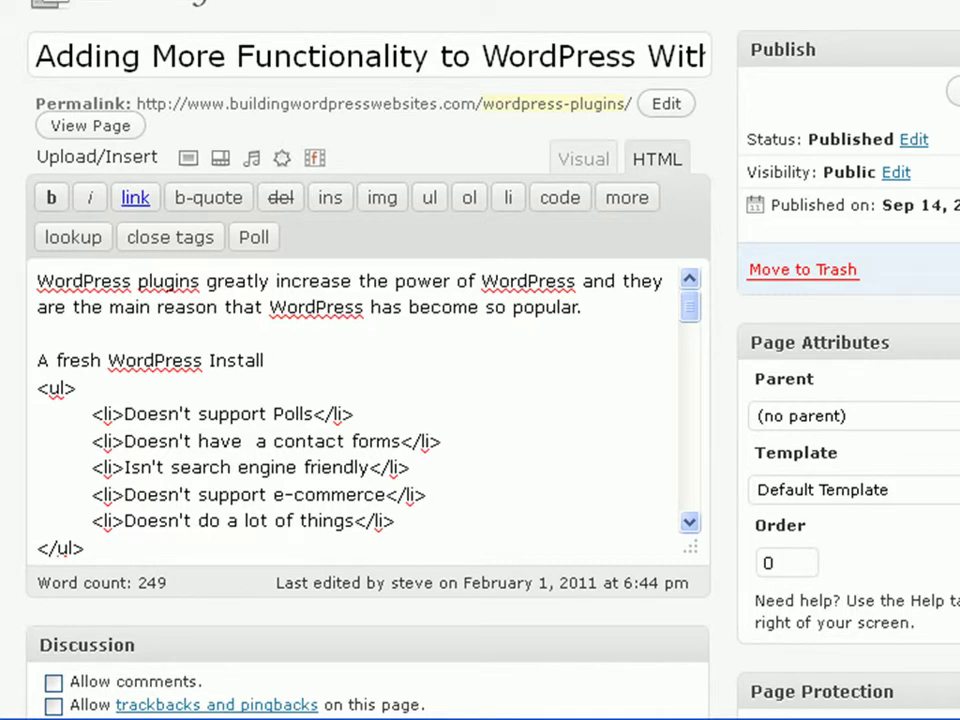
scroll(480, 400, "down", 15)
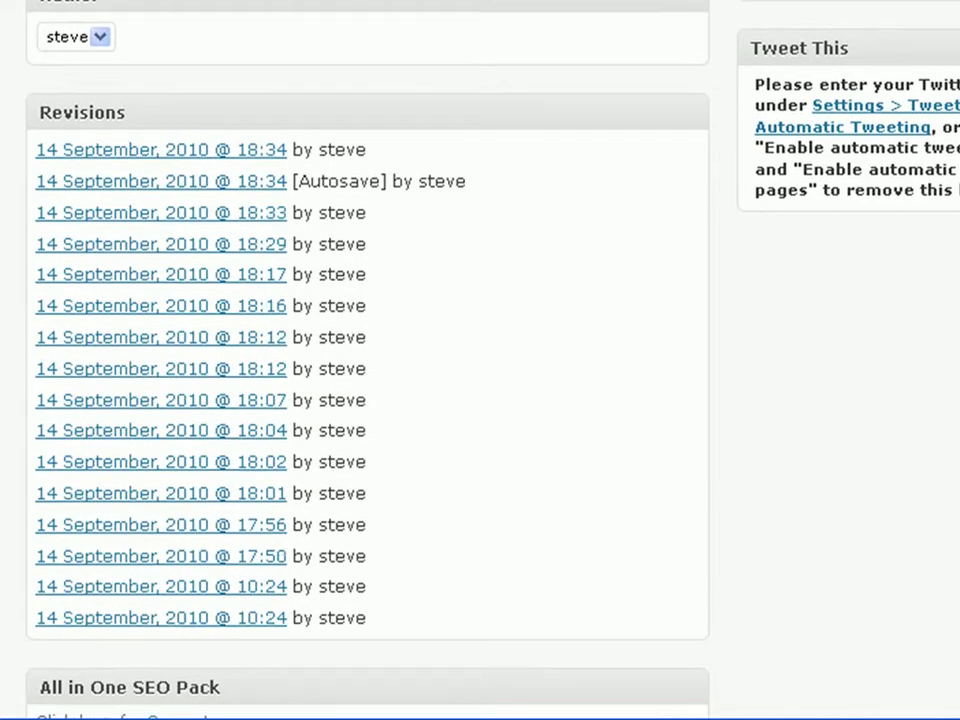
scroll(480, 400, "down", 5)
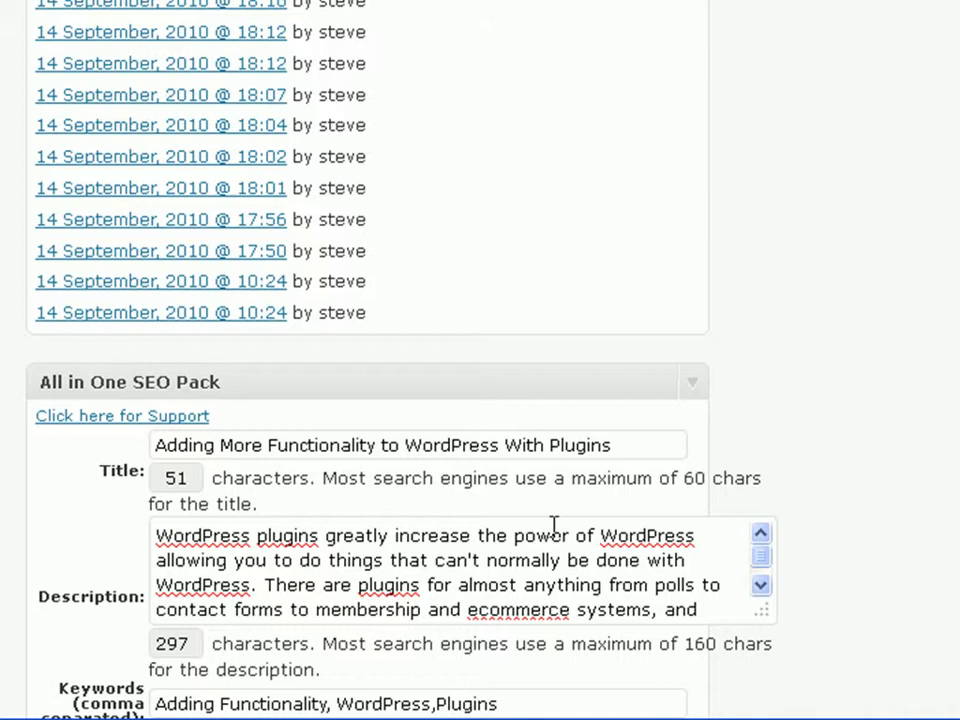